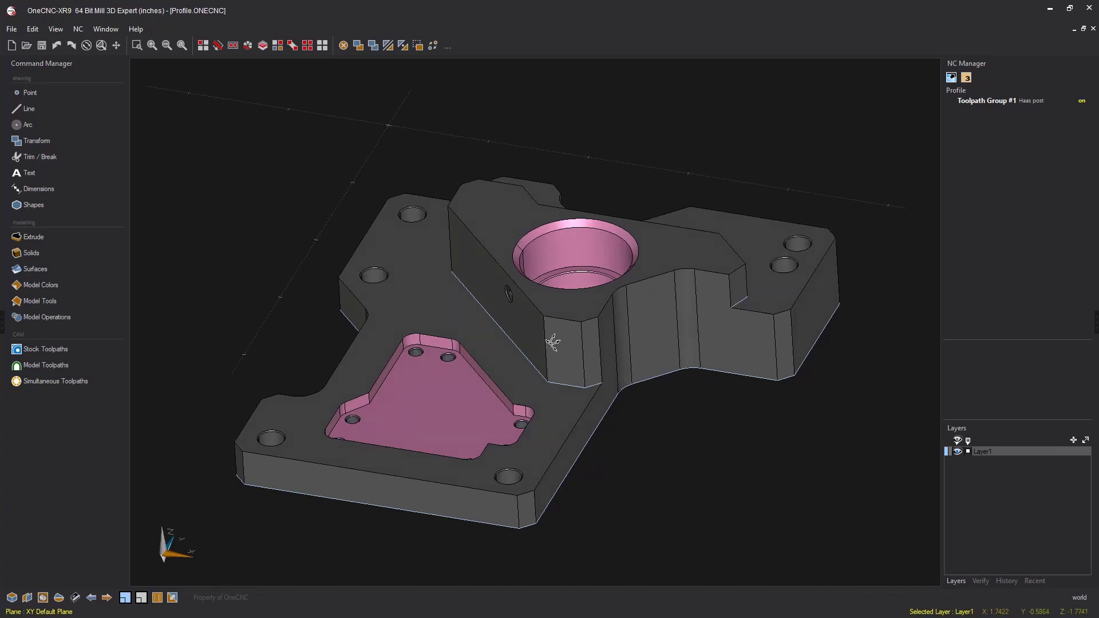
{"action": "middle_click_drag", "start_coordinate": [503, 346], "coordinate": [554, 343]}
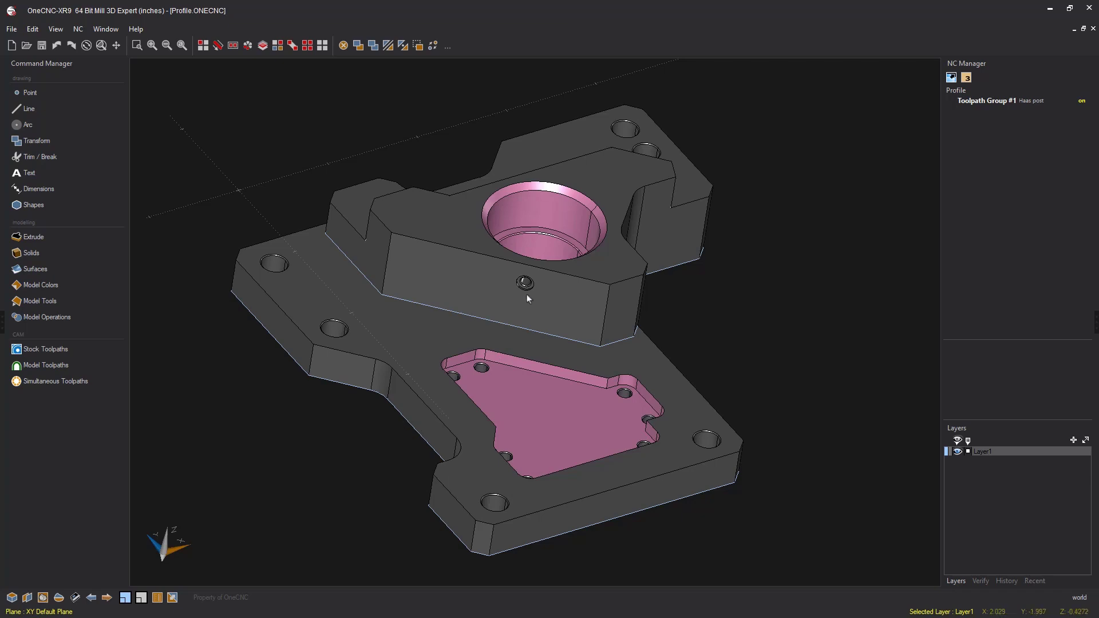
{"action": "middle_click_drag", "start_coordinate": [600, 313], "coordinate": [426, 314]}
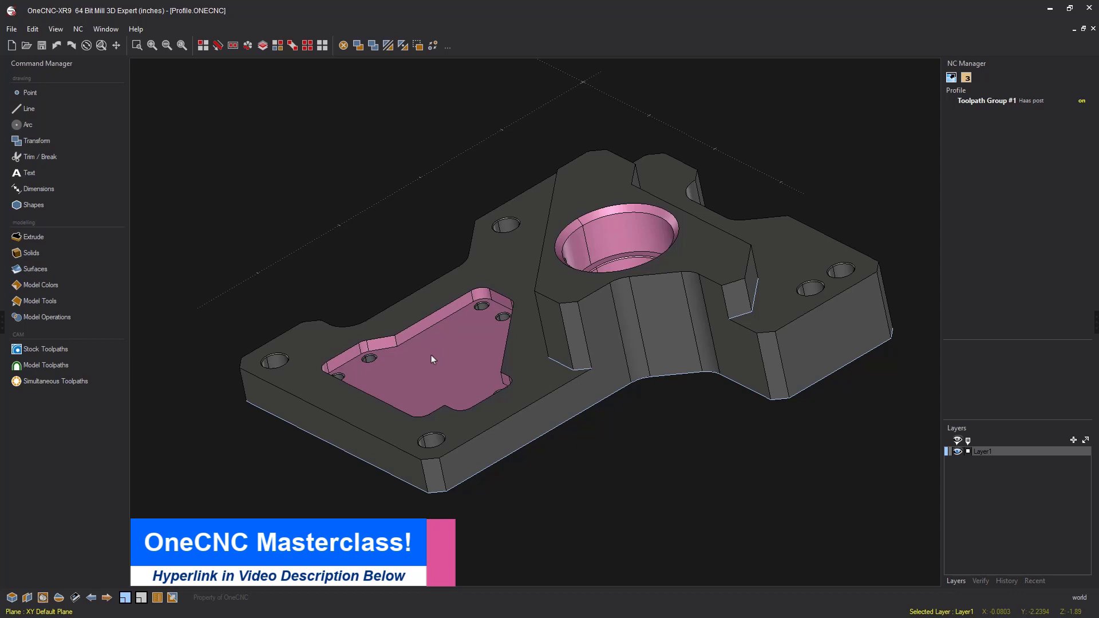
{"action": "middle_click_drag", "start_coordinate": [431, 354], "coordinate": [599, 410]}
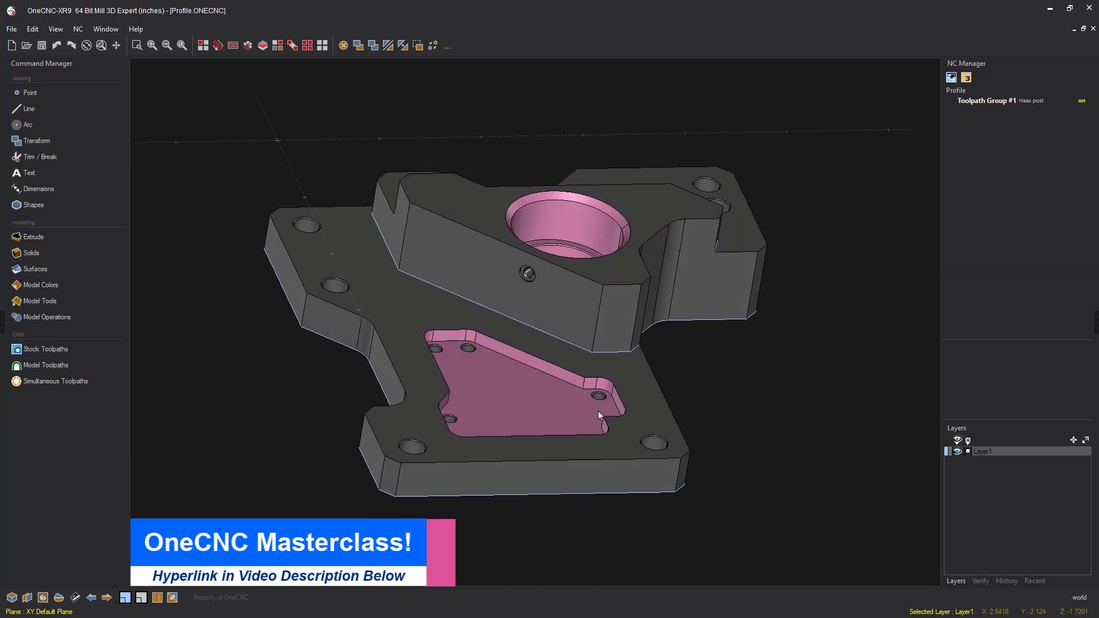
{"action": "middle_click_drag", "start_coordinate": [541, 341], "coordinate": [421, 410]}
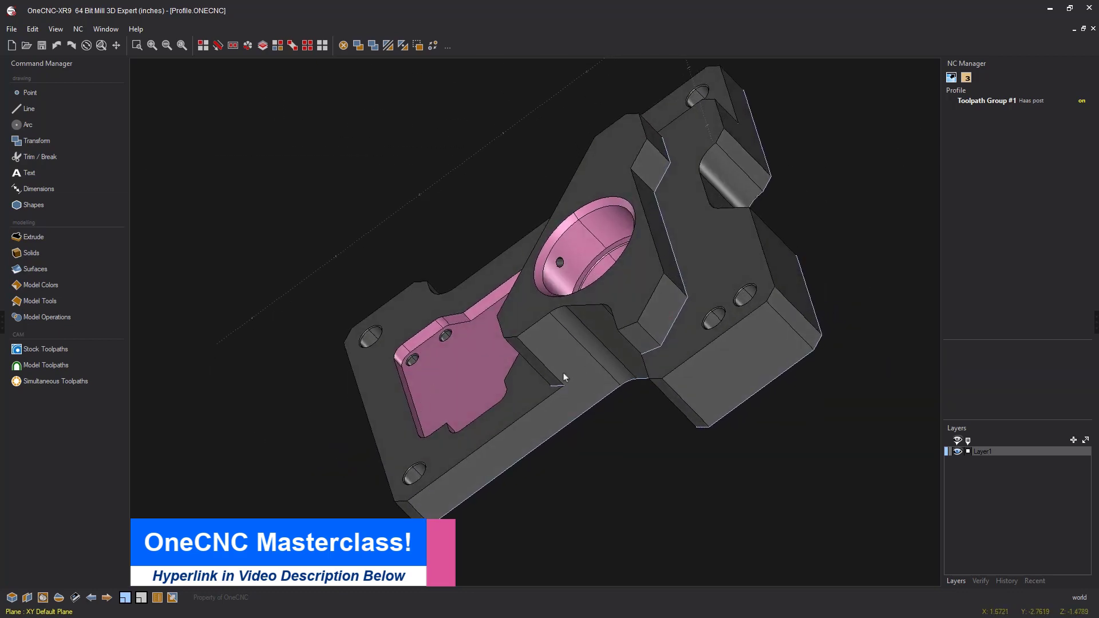
{"action": "middle_click_drag", "start_coordinate": [666, 262], "coordinate": [645, 370]}
{"action": "scroll", "coordinate": [643, 368], "scroll_direction": "down", "scroll_amount": 1}
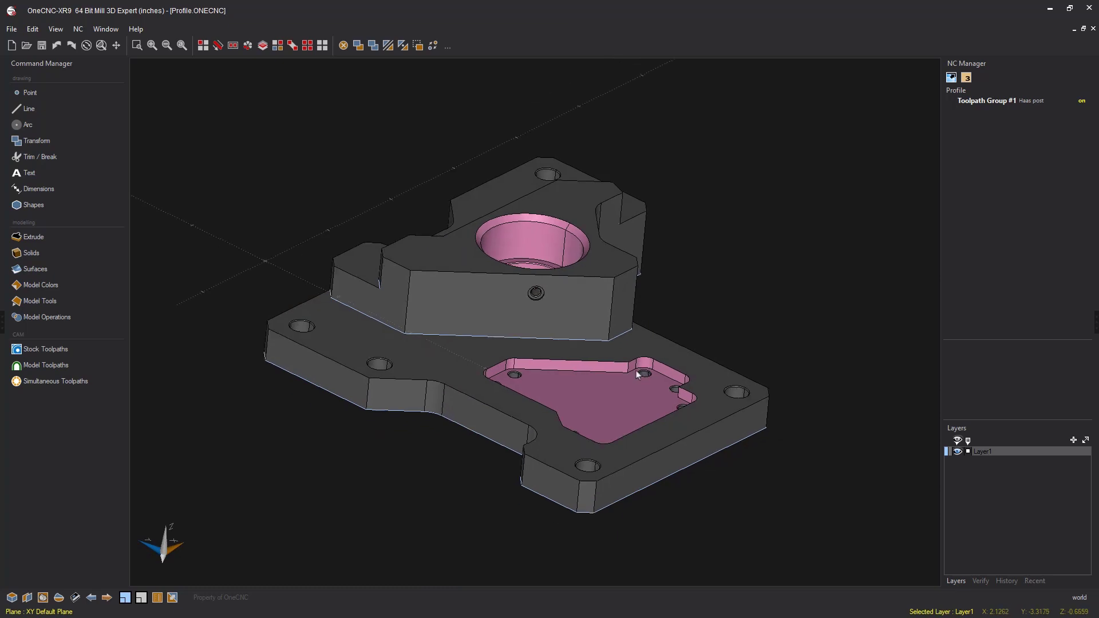
- Start a Corner Rounding stock toolpath and chain the complete outer bottom edge of the base plate as its first profile
{"action": "left_click", "coordinate": [62, 350]}
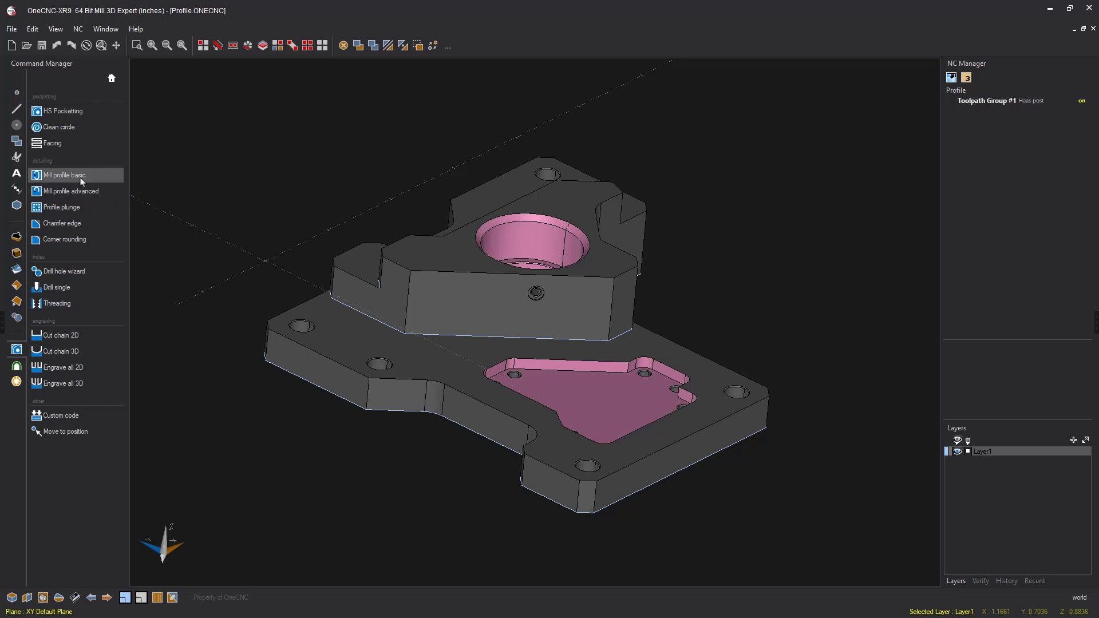
{"action": "left_click", "coordinate": [78, 242]}
{"action": "middle_click_drag", "start_coordinate": [665, 477], "coordinate": [602, 493]}
{"action": "left_click", "coordinate": [595, 504]}
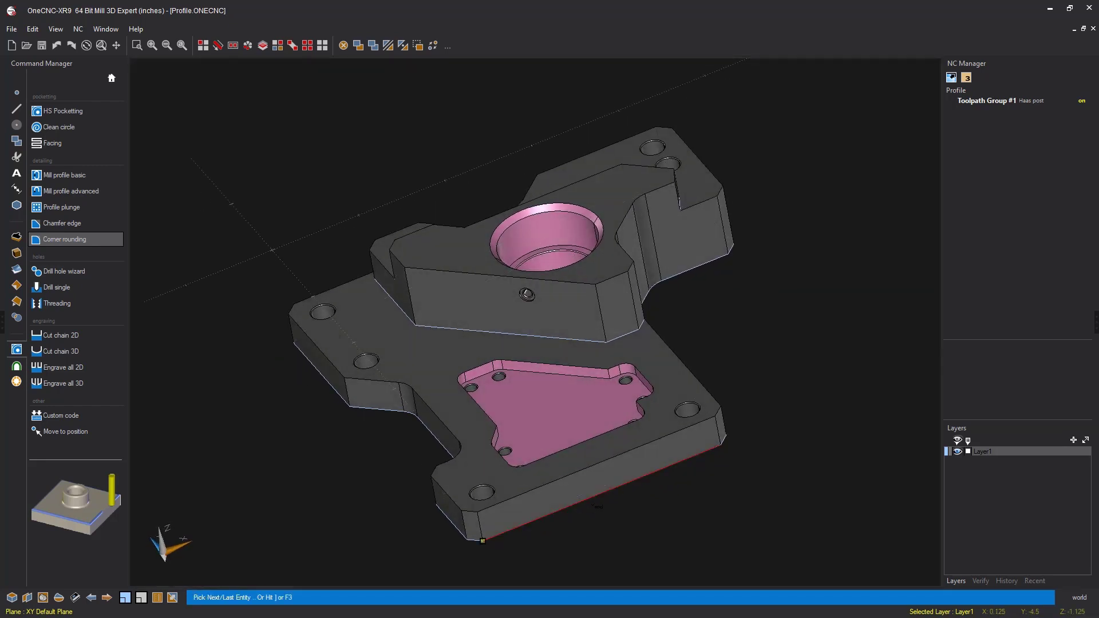
{"action": "key", "text": "F3"}
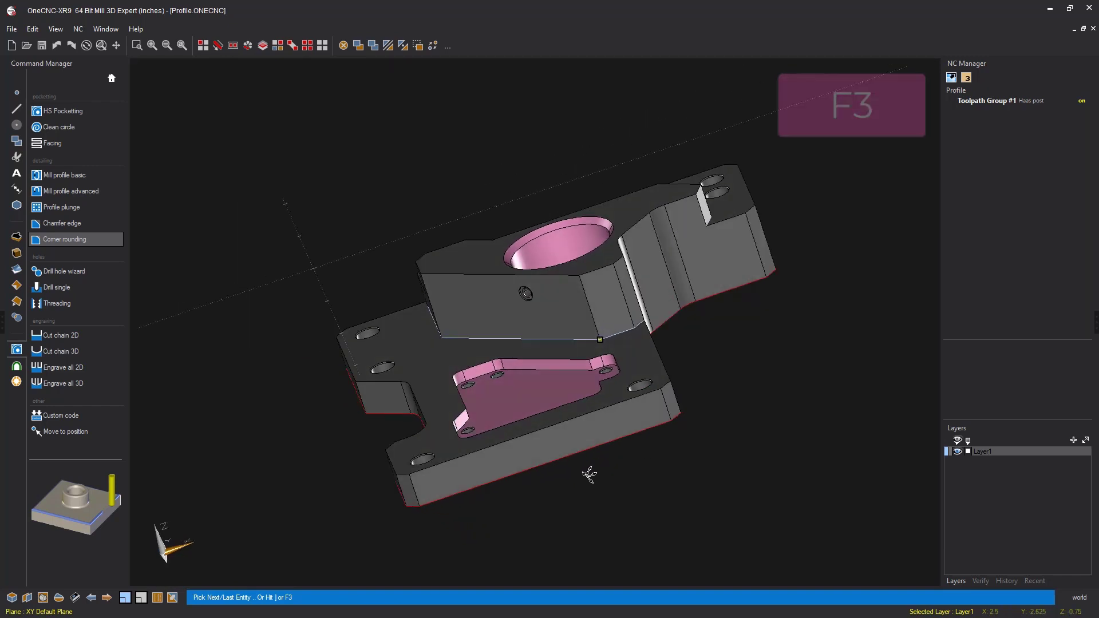
- Add the edge chain around the foot of the raised block as the second profile, starting at its short corner edge
{"action": "scroll", "coordinate": [609, 401], "scroll_direction": "up", "scroll_amount": 5}
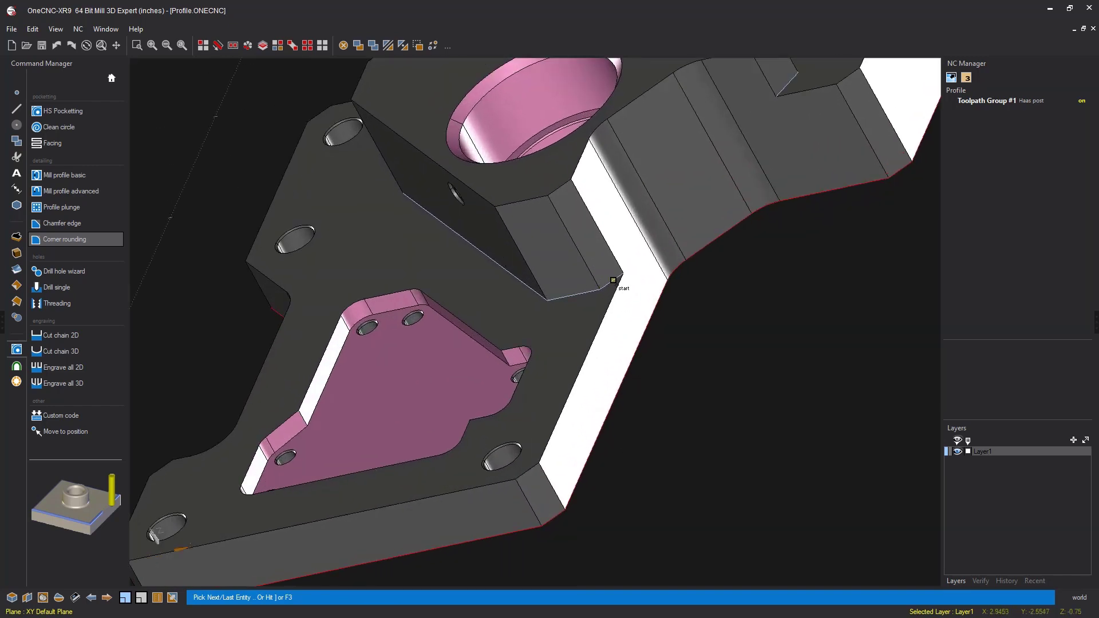
{"action": "left_click", "coordinate": [610, 290]}
{"action": "left_click", "coordinate": [609, 294]}
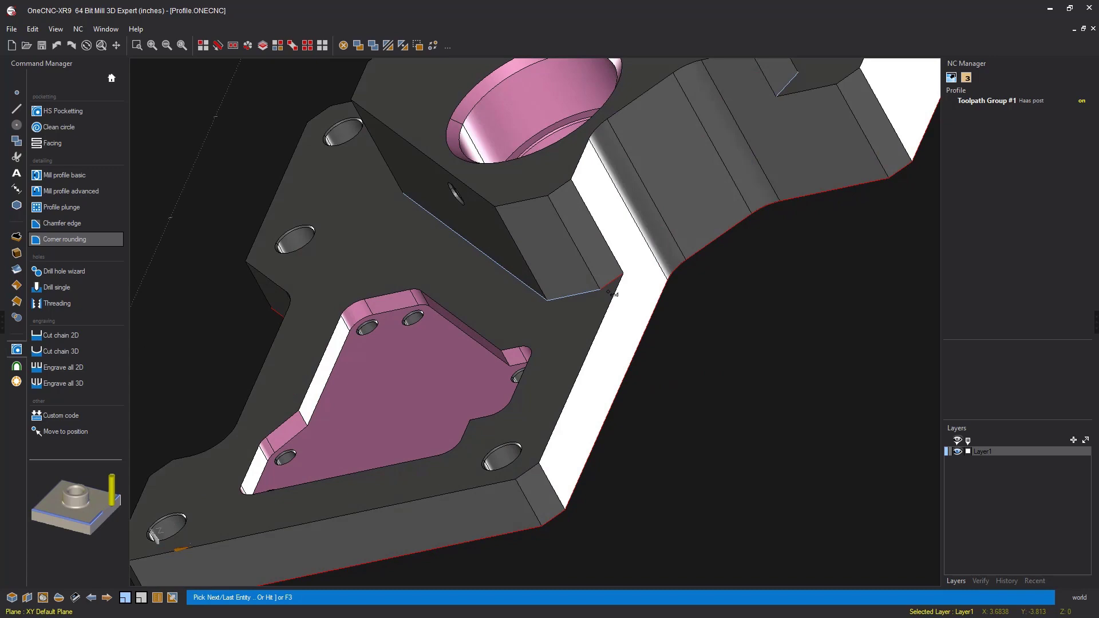
{"action": "key", "text": "F3"}
- Add the edge chain along the upper step of the raised block as the third profile and complete the profile selection
{"action": "middle_click_drag", "start_coordinate": [609, 294], "coordinate": [662, 388]}
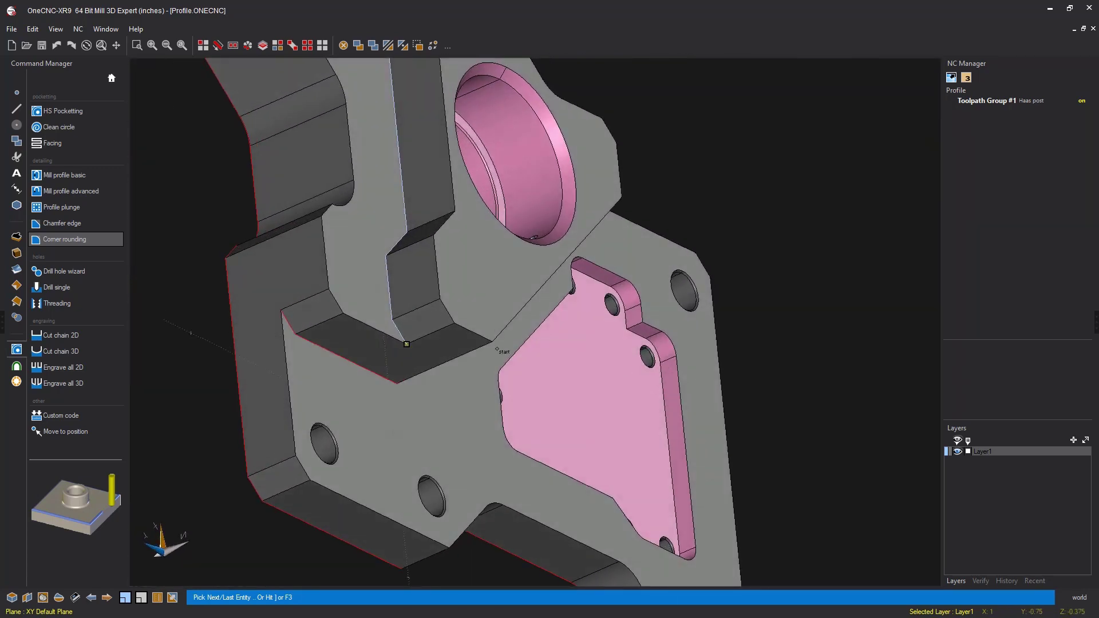
{"action": "scroll", "coordinate": [483, 346], "scroll_direction": "up", "scroll_amount": 1}
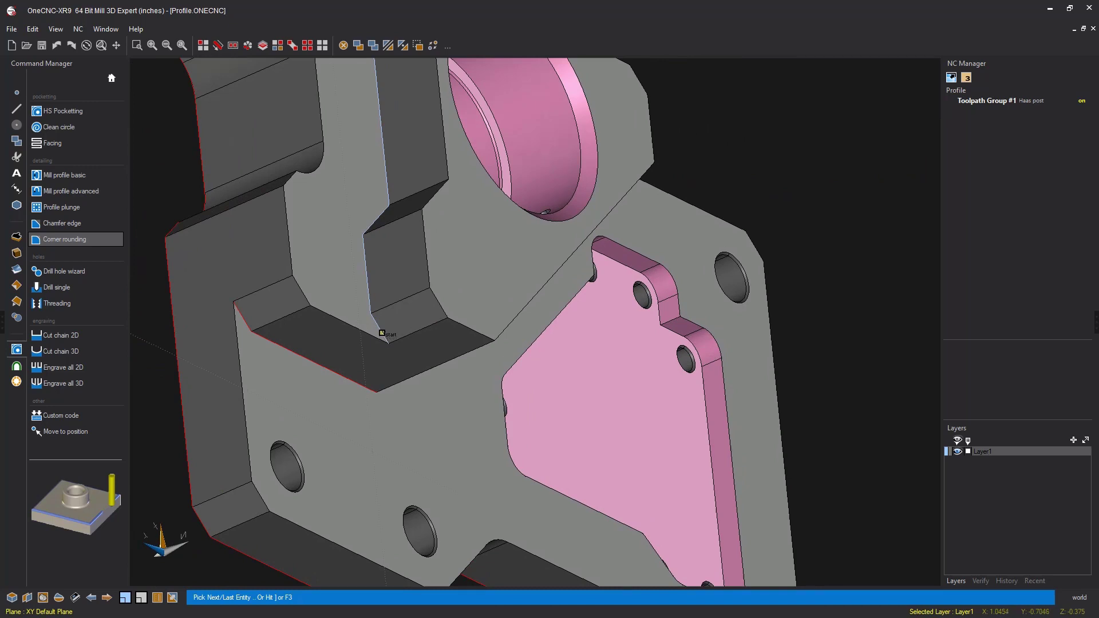
{"action": "left_click", "coordinate": [382, 333]}
{"action": "left_click", "coordinate": [374, 335]}
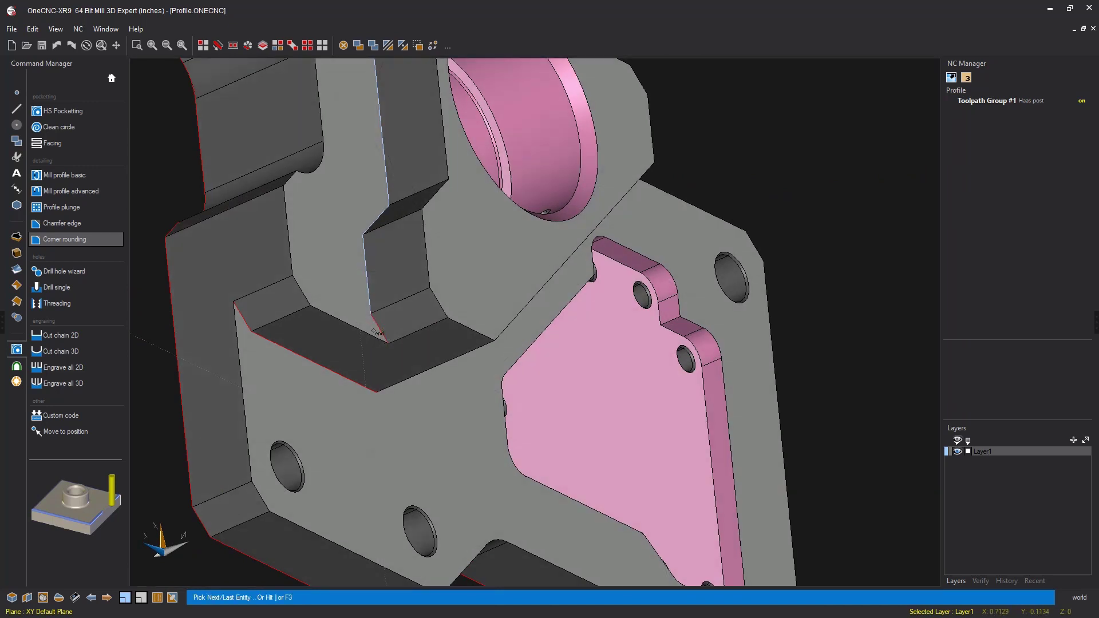
{"action": "key", "text": "F3"}
{"action": "scroll", "coordinate": [400, 353], "scroll_direction": "down", "scroll_amount": 3}
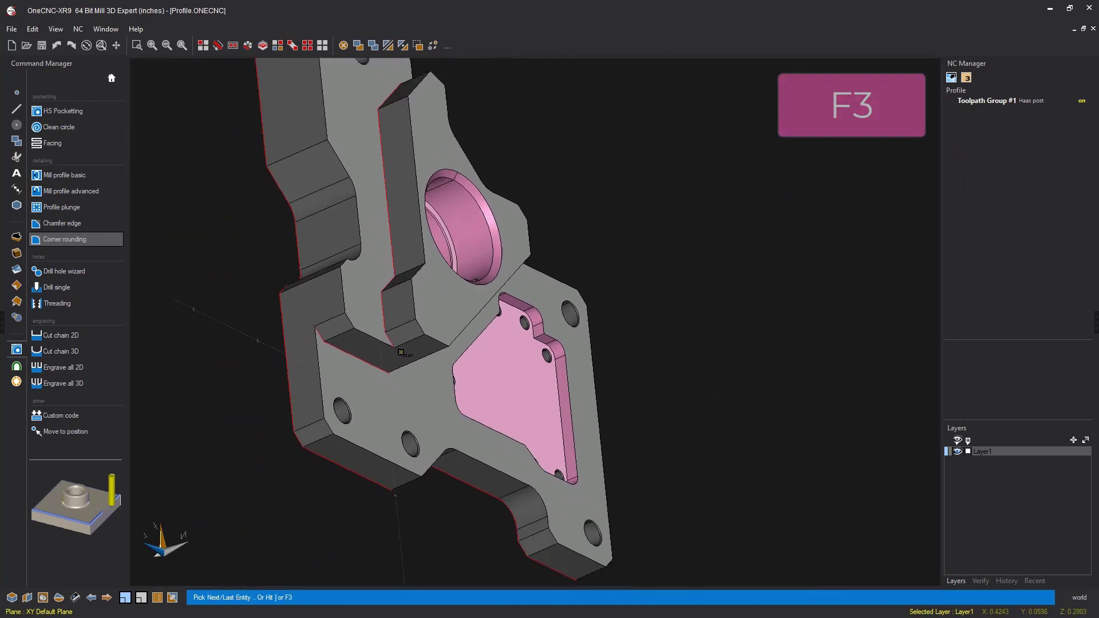
{"action": "middle_click_drag", "start_coordinate": [456, 373], "coordinate": [495, 314]}
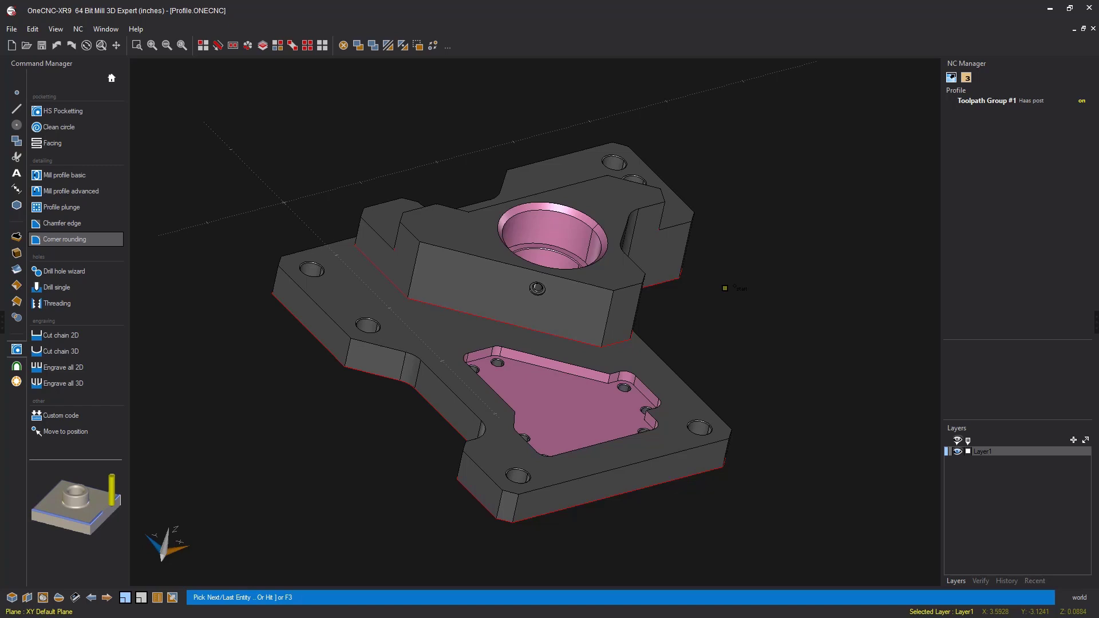
{"action": "right_click", "coordinate": [733, 288]}
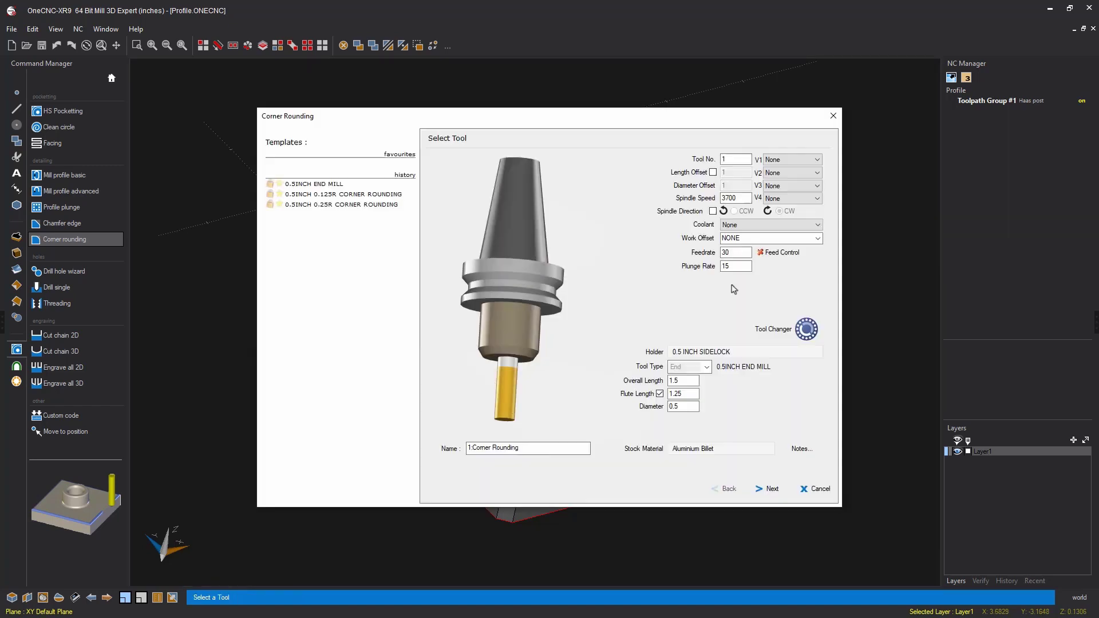
- Keep the 0.5 inch end mill as the tool for the corner rounding operation and accept the tool settings
{"action": "left_click_drag", "start_coordinate": [471, 127], "coordinate": [347, 79]}
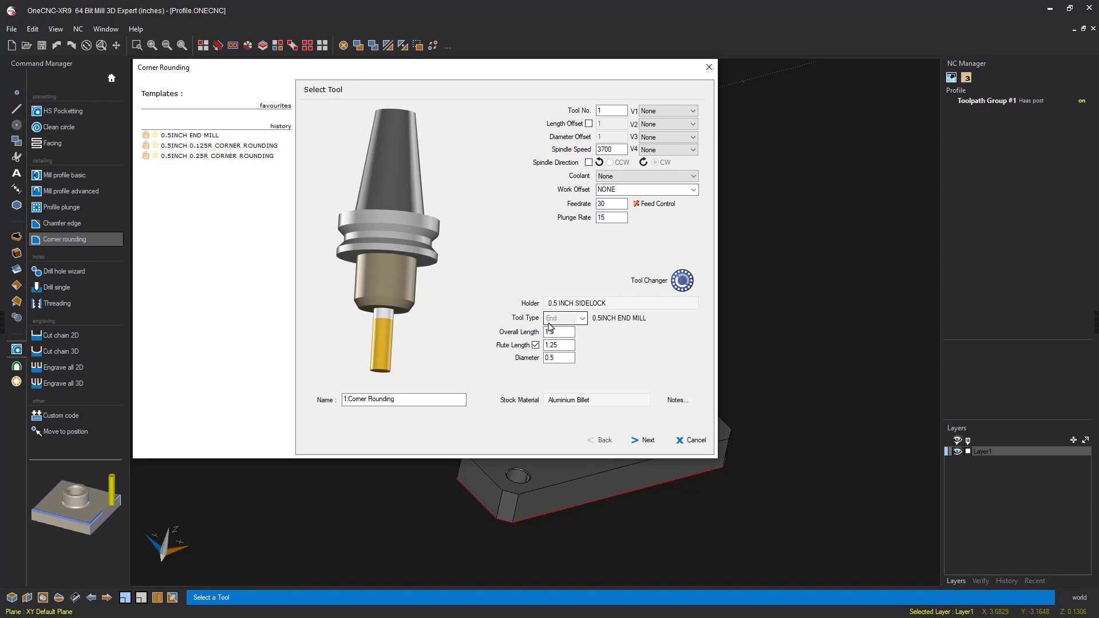
{"action": "left_click", "coordinate": [583, 318]}
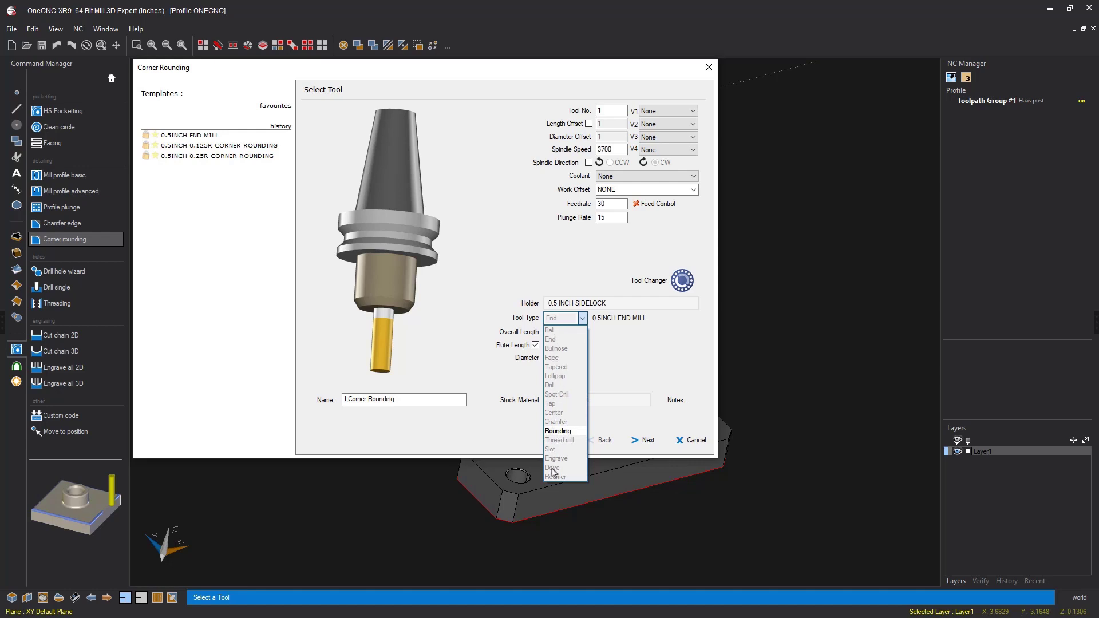
{"action": "left_click", "coordinate": [553, 341]}
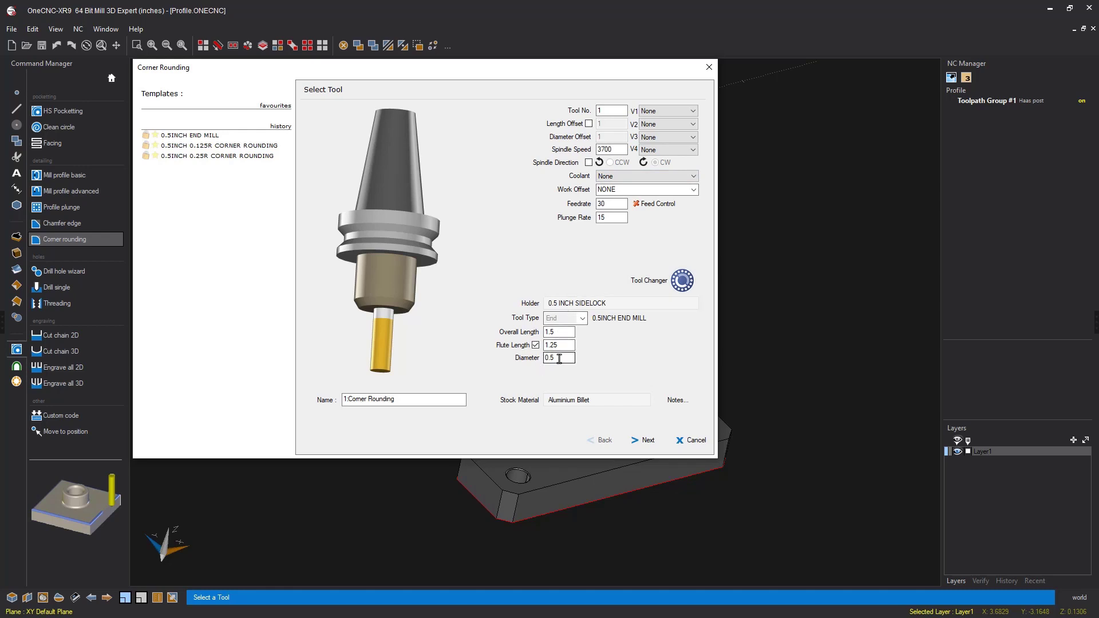
{"action": "left_click", "coordinate": [647, 442]}
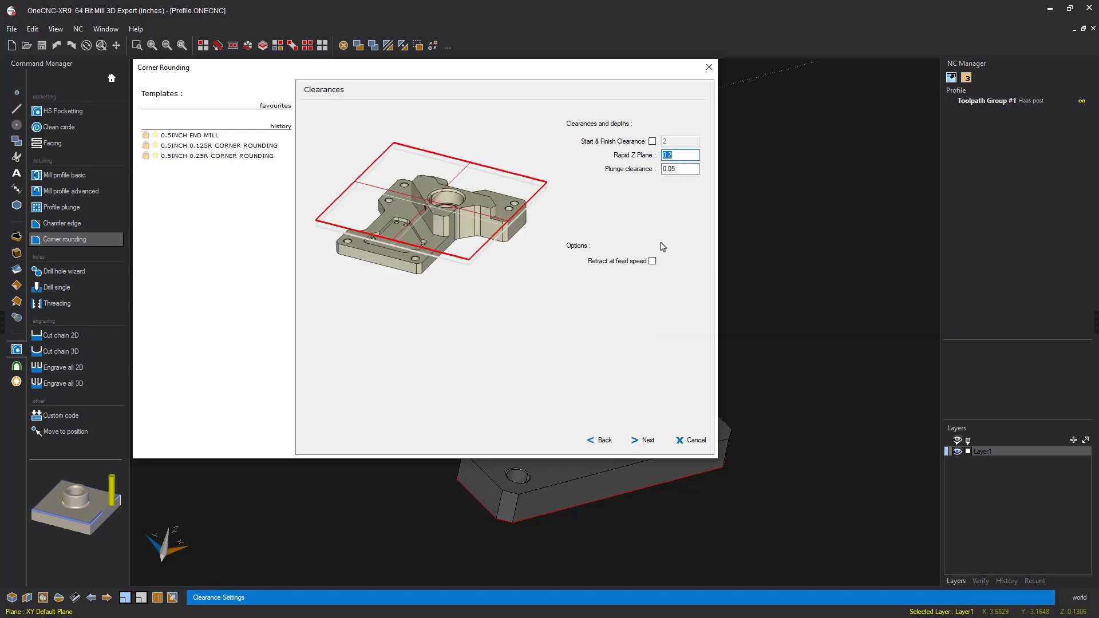
- Accept the clearances, Outside Edge rounding options and Line-Arc lead-in and lead-out settings, and generate the toolpath
{"action": "left_click", "coordinate": [646, 439]}
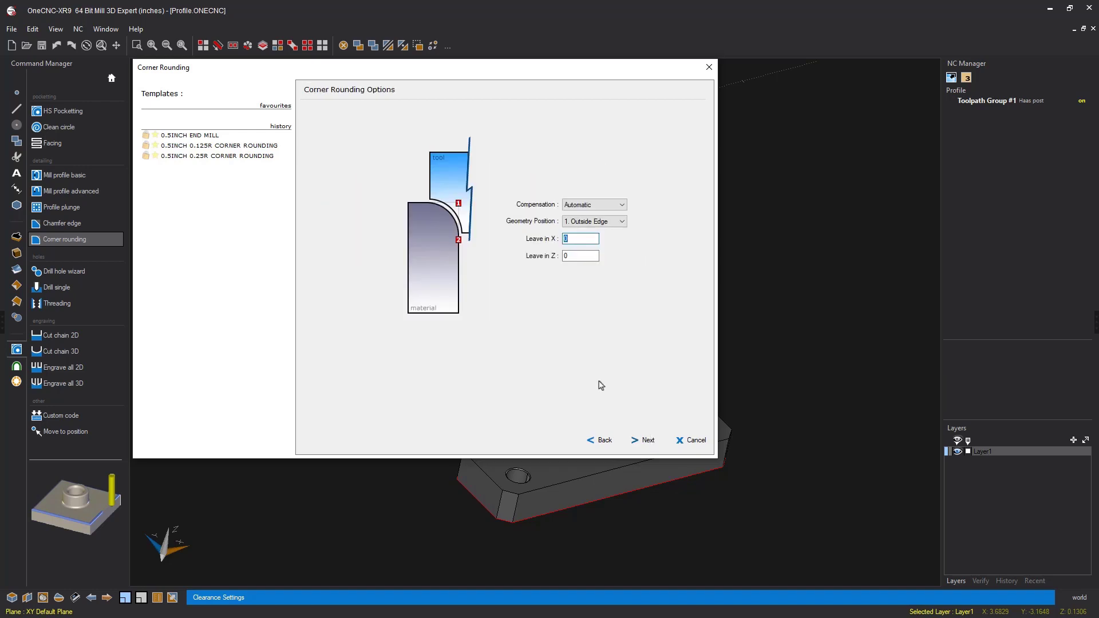
{"action": "left_click", "coordinate": [647, 441]}
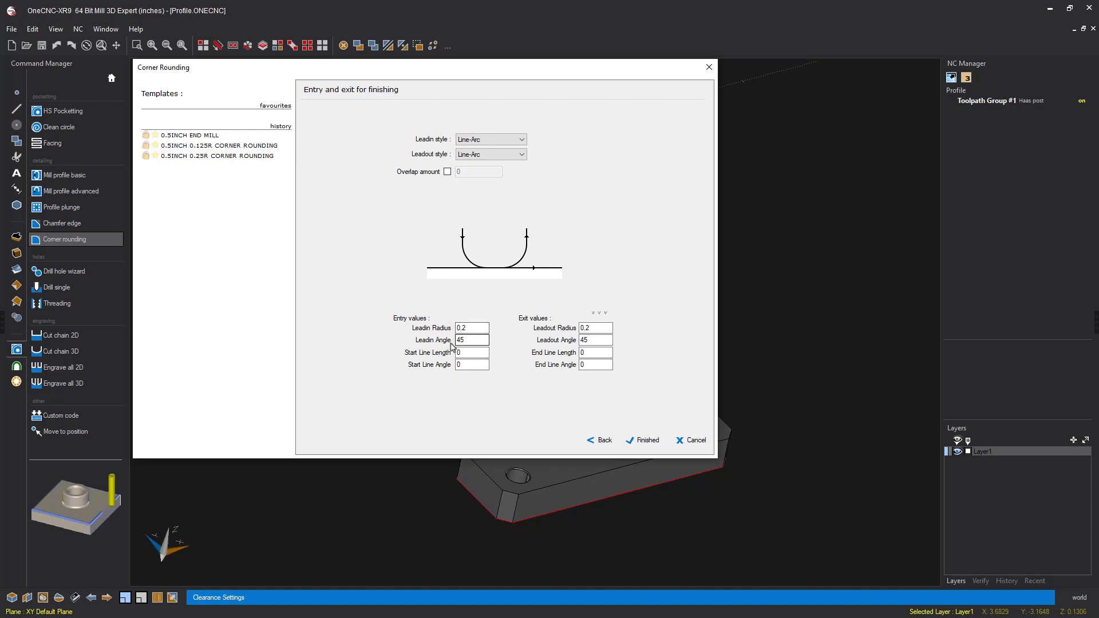
{"action": "left_click", "coordinate": [472, 353]}
{"action": "left_click", "coordinate": [595, 328]}
{"action": "left_click", "coordinate": [645, 440]}
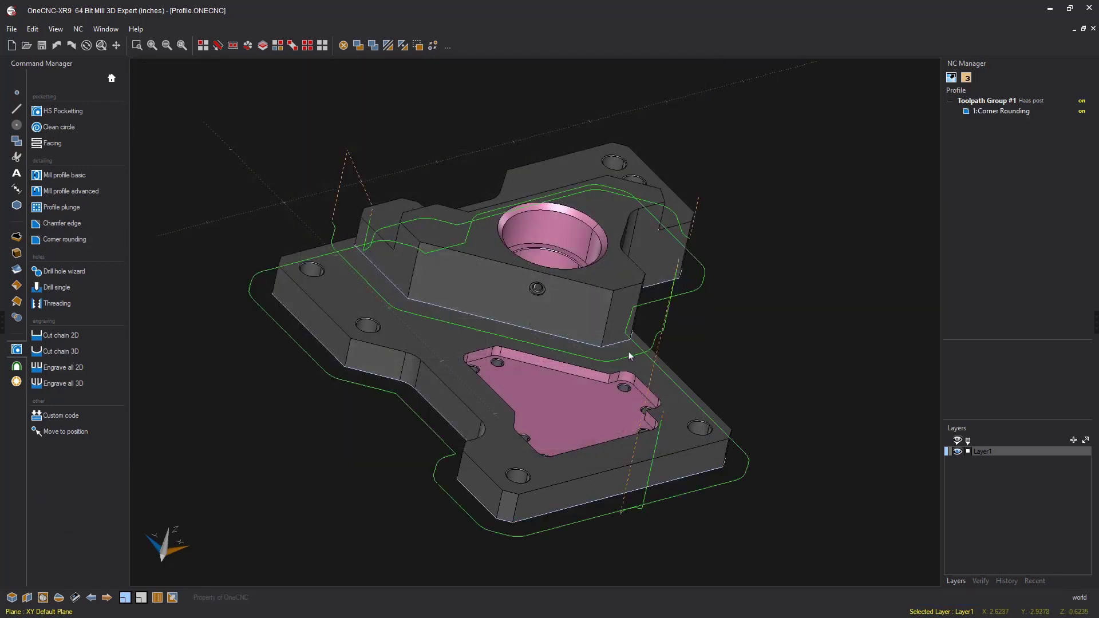
- Run the live preview of the corner rounding toolpath at Normal speed around all three profile levels, and close it
{"action": "middle_click_drag", "start_coordinate": [629, 352], "coordinate": [610, 334]}
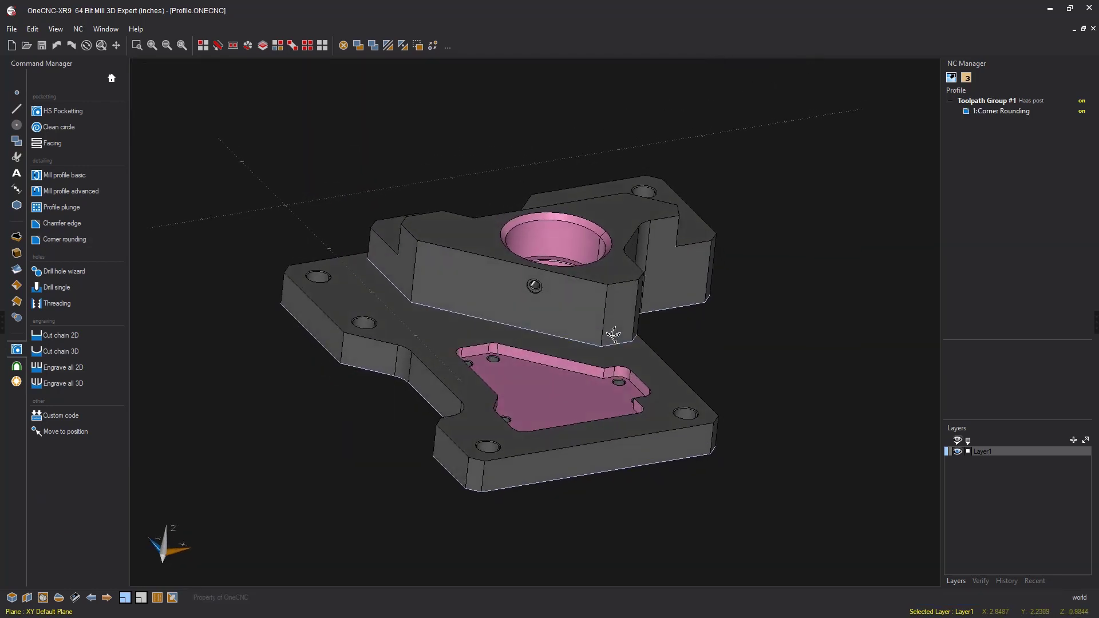
{"action": "right_click", "coordinate": [999, 114]}
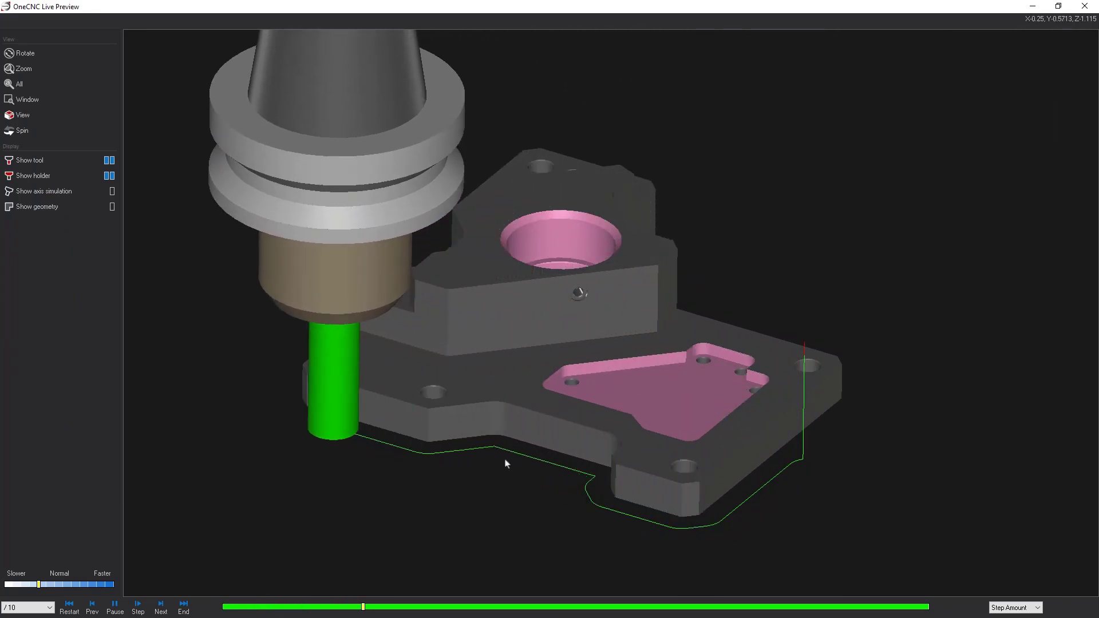
{"action": "middle_click_drag", "start_coordinate": [505, 460], "coordinate": [516, 440]}
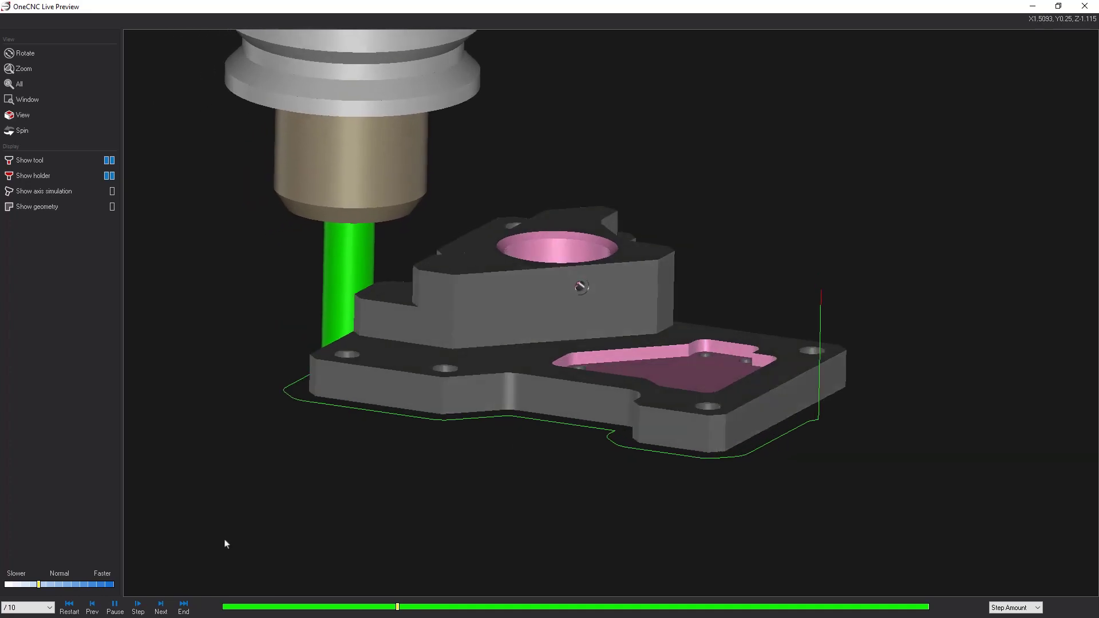
{"action": "left_click", "coordinate": [84, 585]}
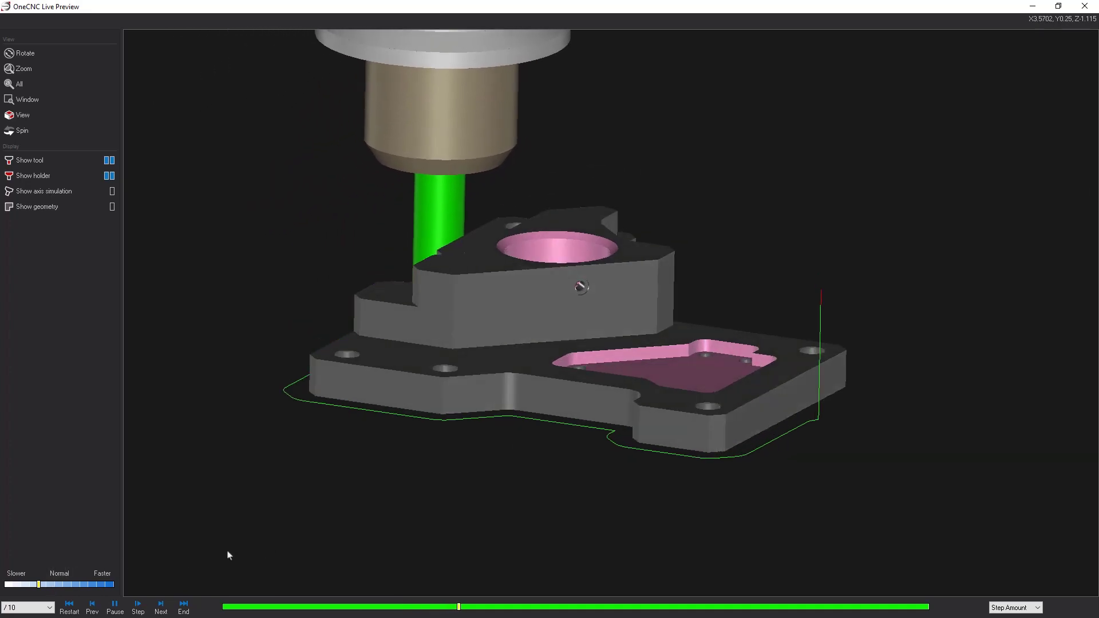
{"action": "middle_click_drag", "start_coordinate": [448, 517], "coordinate": [469, 533]}
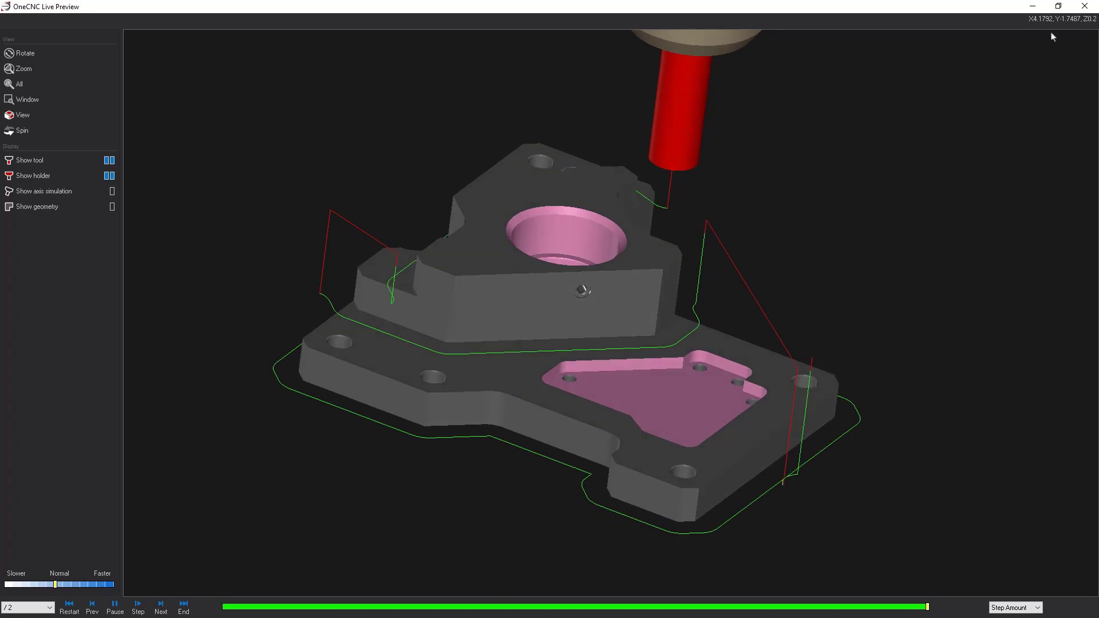
{"action": "left_click", "coordinate": [1085, 6]}
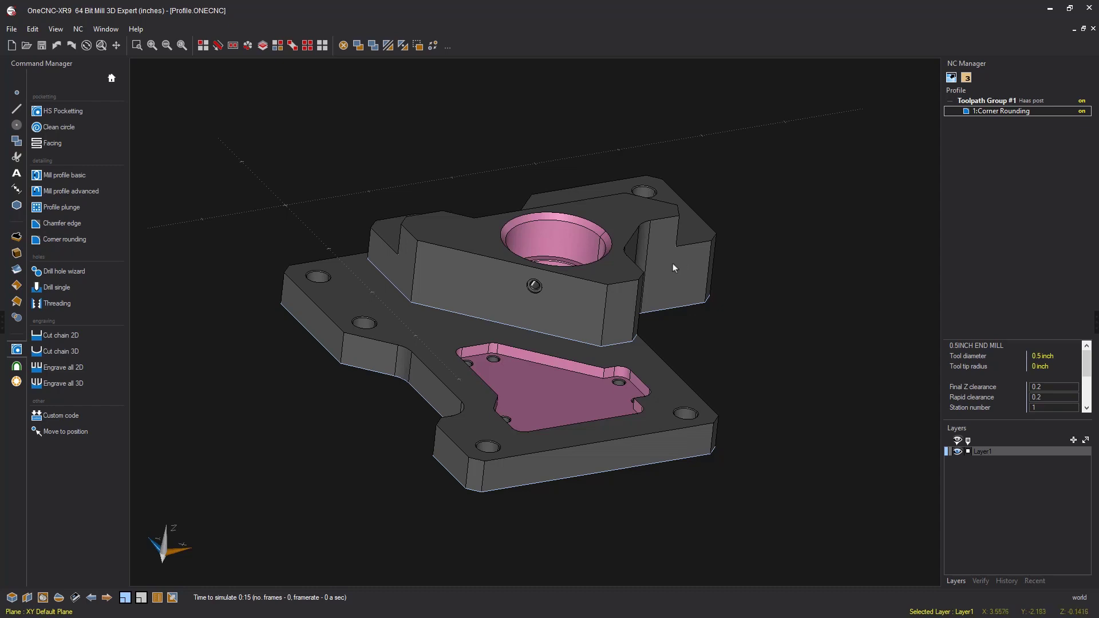
- Change the corner rounding operation's description to "1:Multi Level Profile" in its NC processing settings
{"action": "left_click", "coordinate": [1009, 115]}
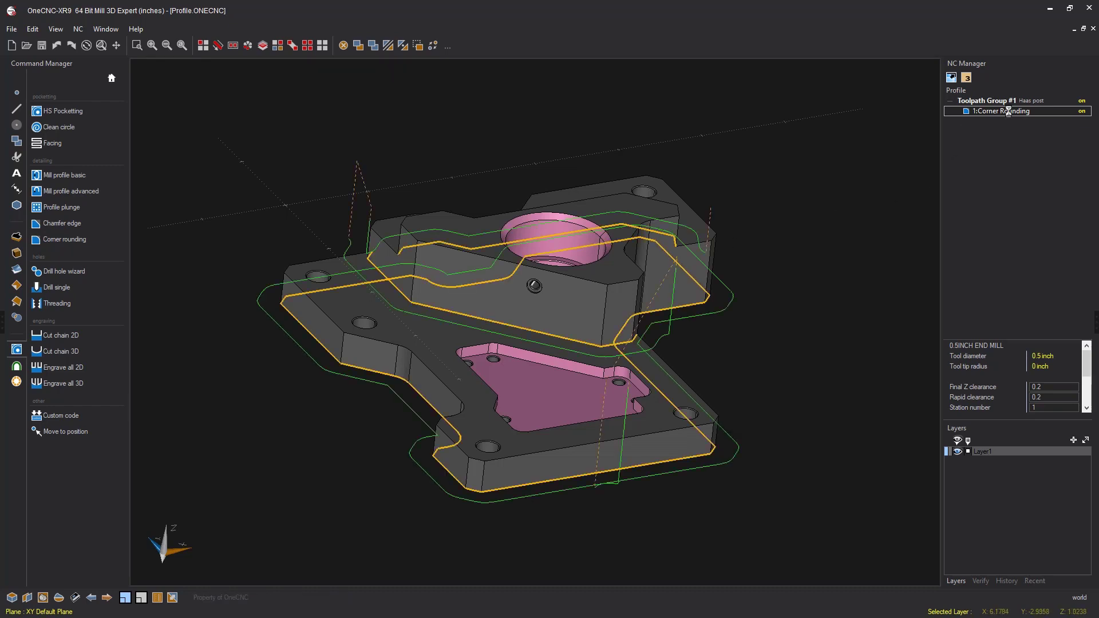
{"action": "double_click", "coordinate": [1009, 112]}
{"action": "left_click_drag", "start_coordinate": [635, 155], "coordinate": [387, 71]}
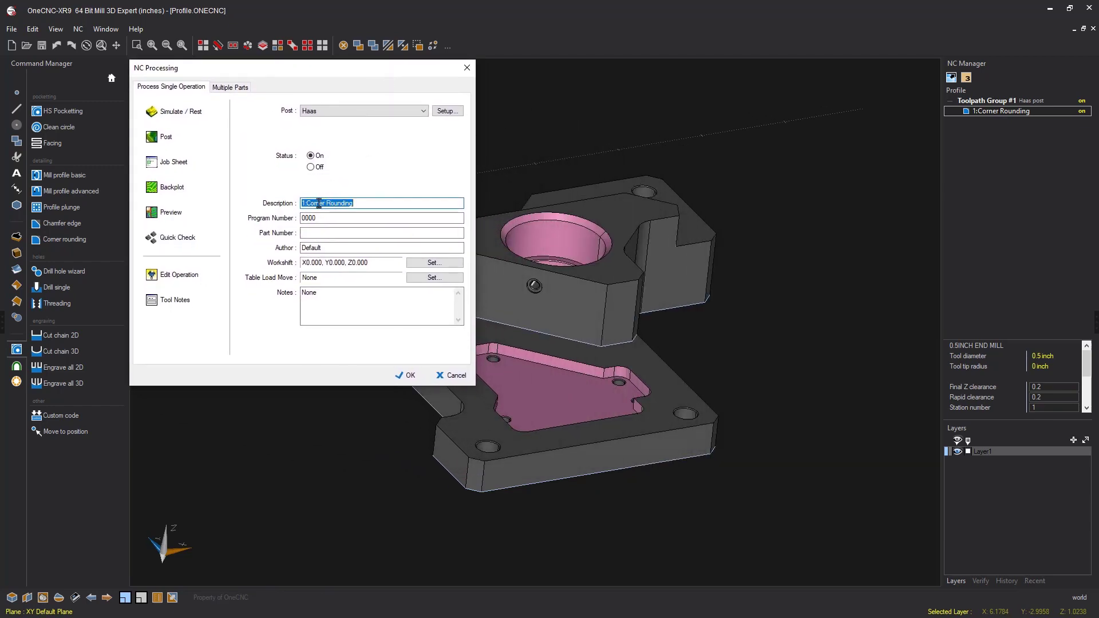
{"action": "left_click_drag", "start_coordinate": [306, 203], "coordinate": [397, 203]}
{"action": "key", "text": "BackSpace"}
{"action": "type", "text": "Multi Level Profile"}
{"action": "left_click", "coordinate": [405, 375]}
{"action": "middle_click_drag", "start_coordinate": [667, 287], "coordinate": [708, 286]}
{"action": "middle_click_drag", "start_coordinate": [659, 284], "coordinate": [613, 289]}
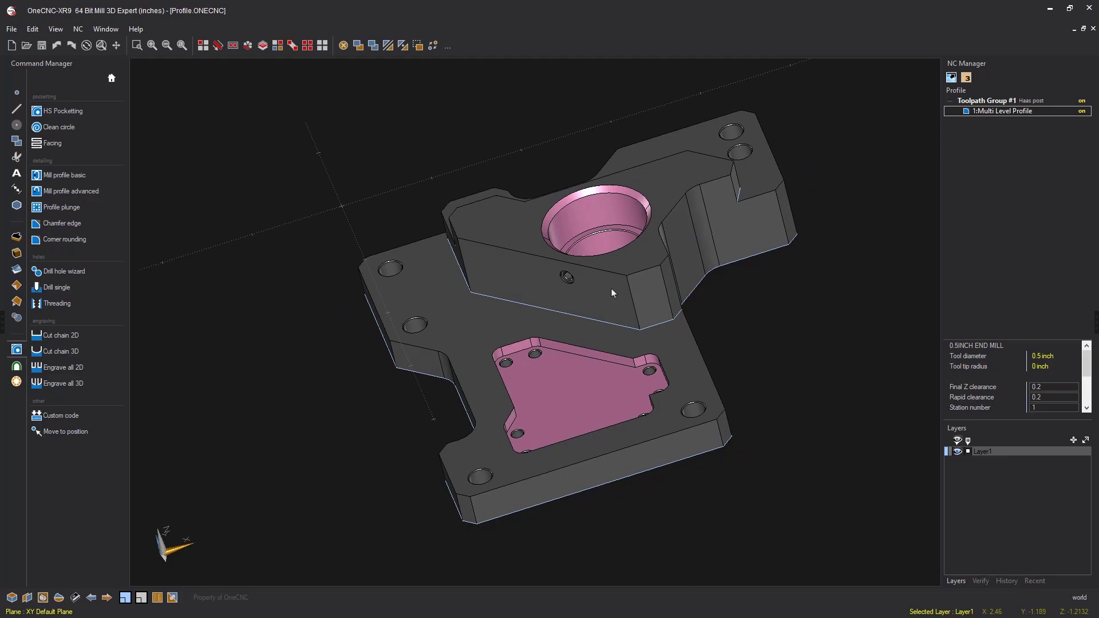